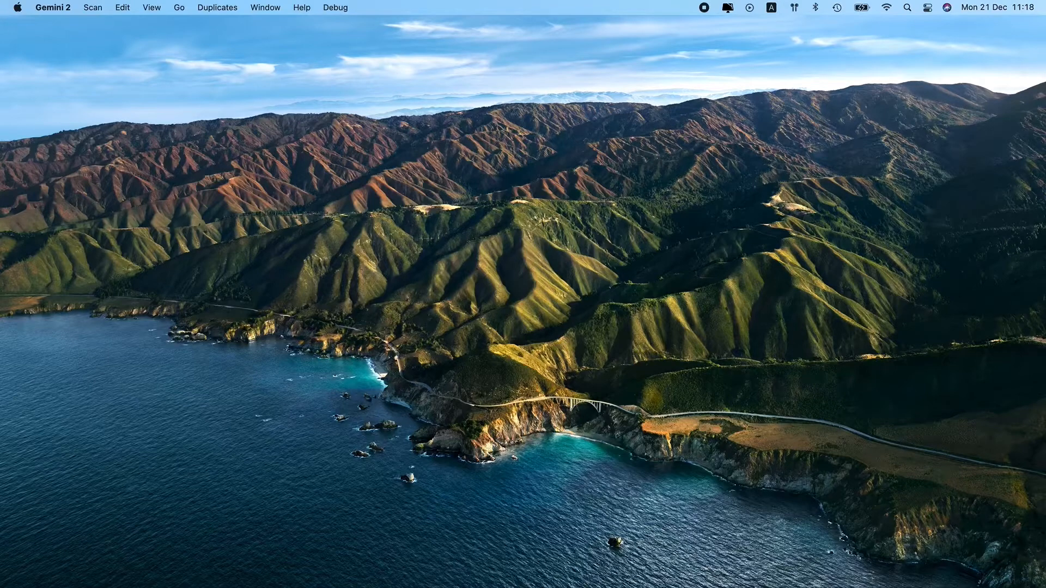
Step: Scan the Pictures folder for duplicates in Gemini 2 and remove the duplicates selected in the results
click(681, 587)
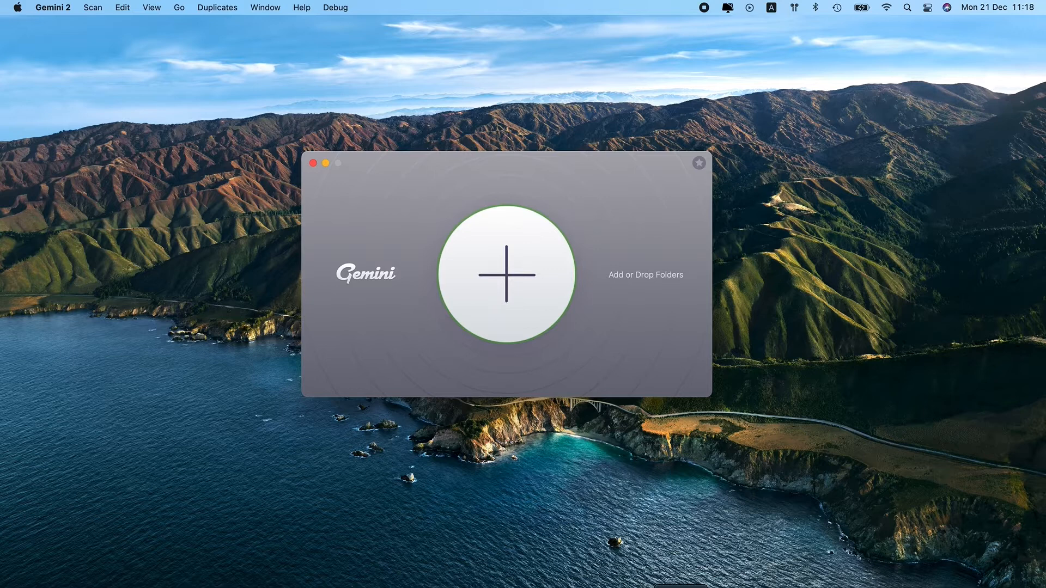
click(513, 294)
double_click(518, 263)
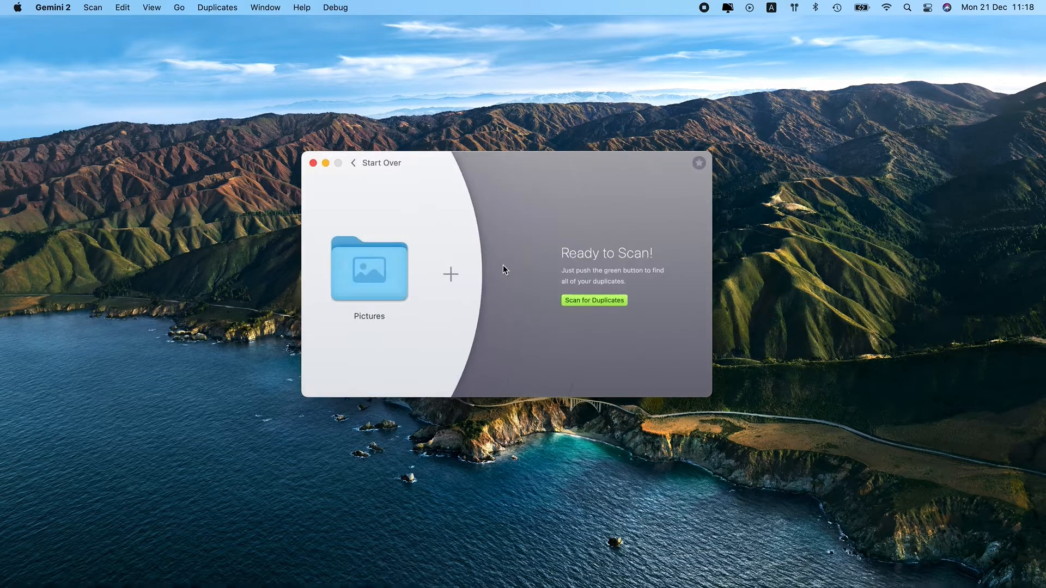
click(544, 309)
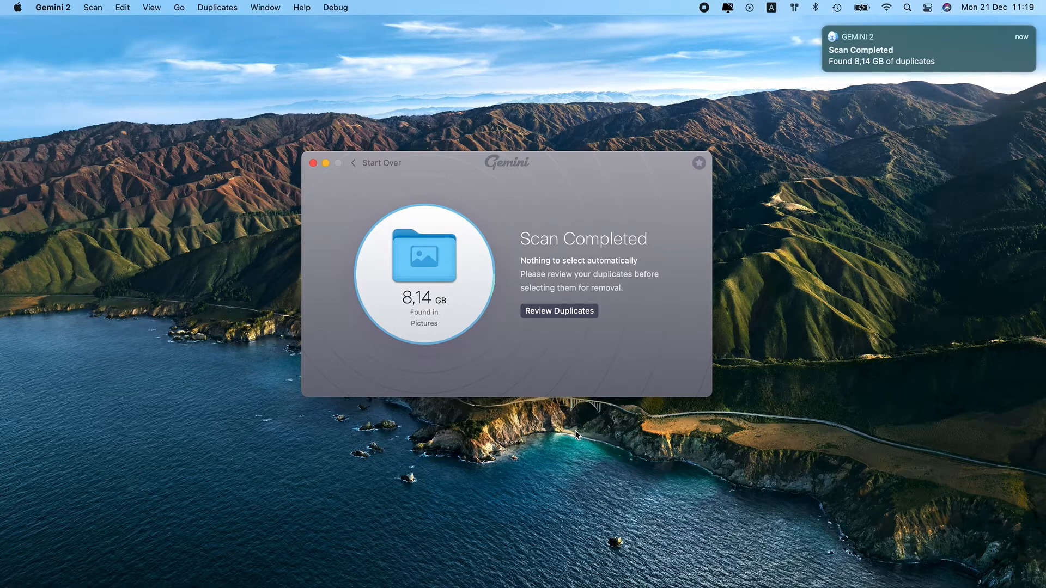
click(557, 310)
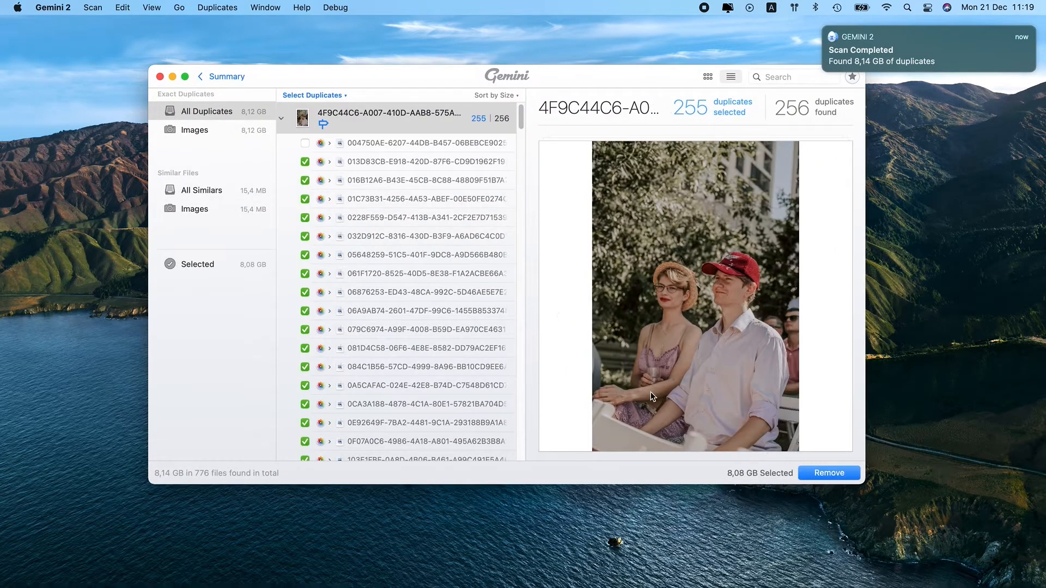
click(814, 473)
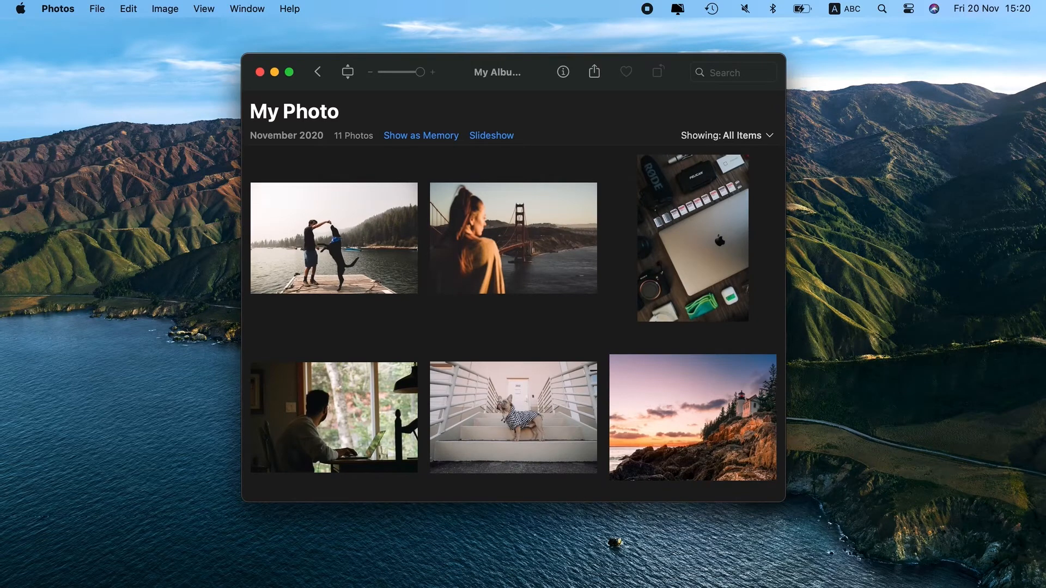
Step: In Photos, open the My Photo album's picture of the woman drawing on a tablet for editing
scroll(504, 345, down, 4)
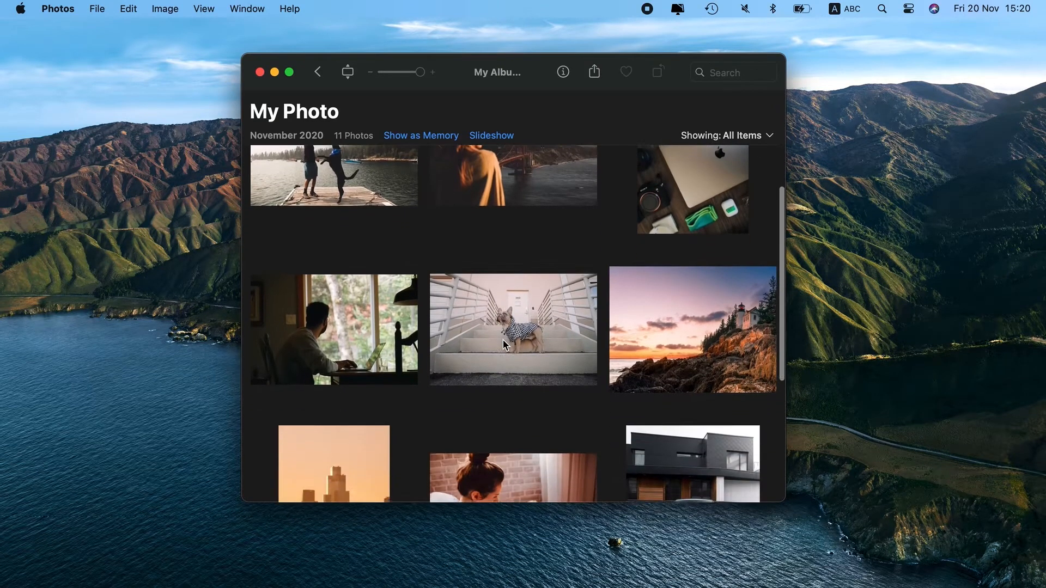
scroll(502, 344, down, 4)
click(513, 367)
double_click(527, 342)
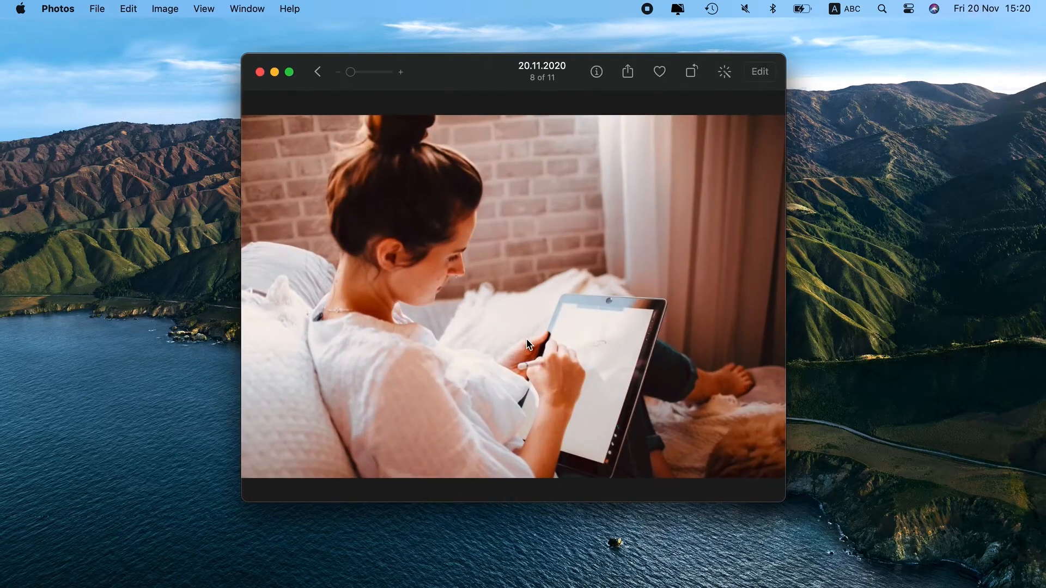
click(757, 71)
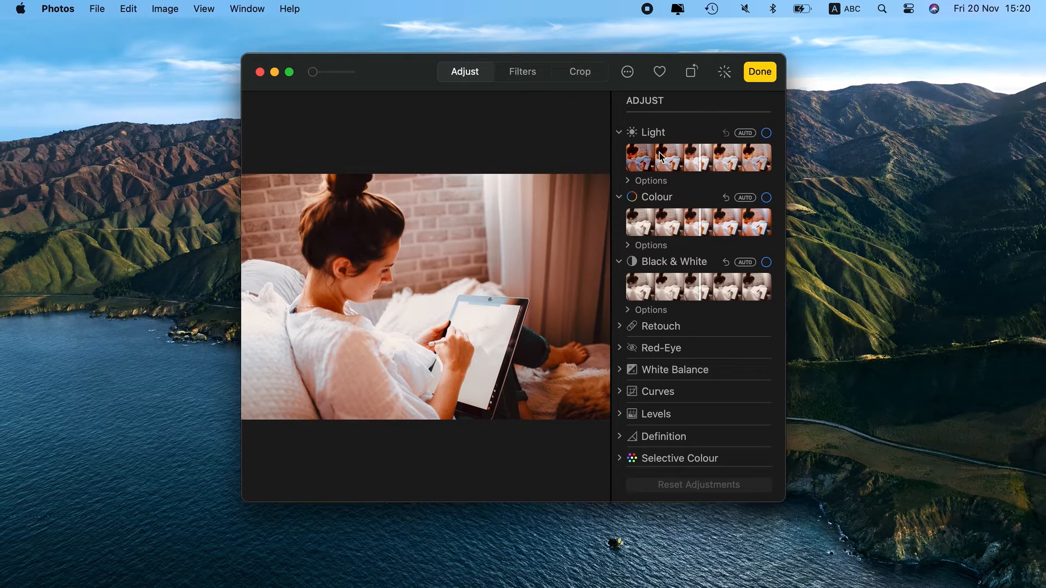
Step: Try brighter Light, fully reduced Colour and a lower Black & White adjustment on the photo, and reset all adjustments
click(707, 161)
drag(707, 162, 738, 163)
drag(705, 226, 617, 232)
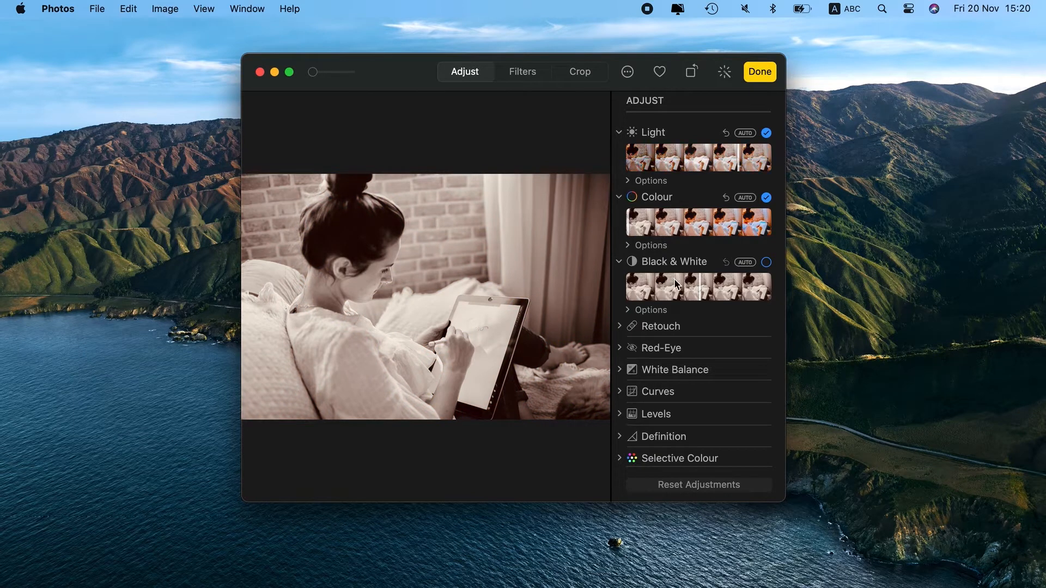
scroll(674, 284, down, 2)
scroll(676, 284, down, 1)
drag(700, 240, 629, 235)
scroll(694, 269, down, 1)
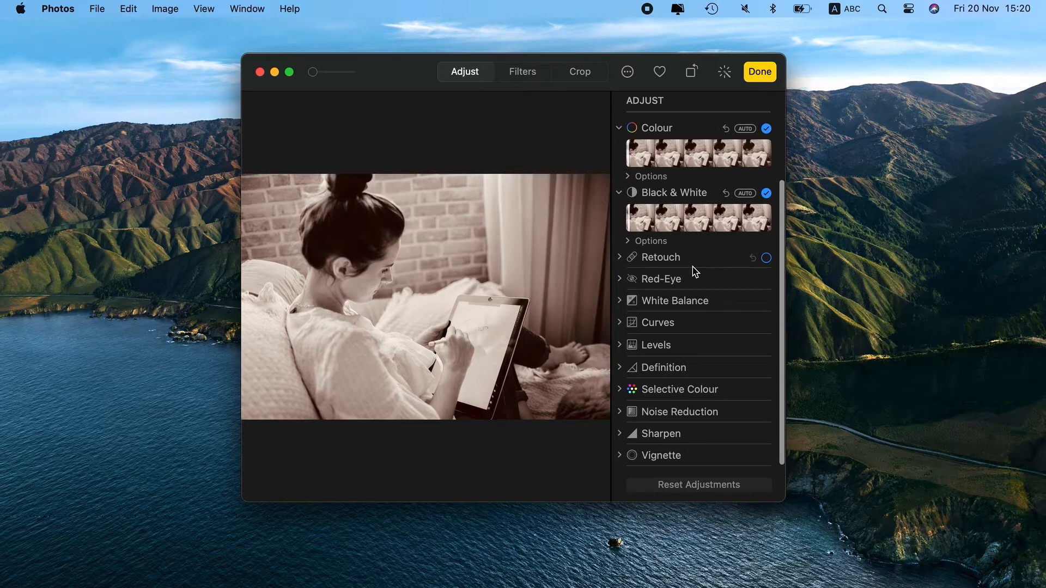
click(701, 486)
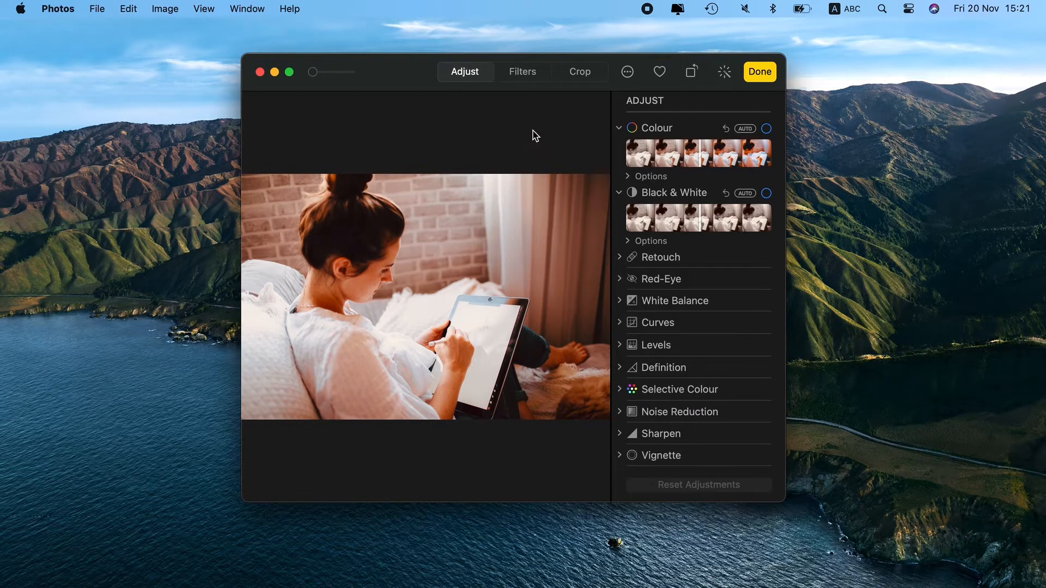
Step: Apply the Vivid filter to the photo at full intensity
click(533, 77)
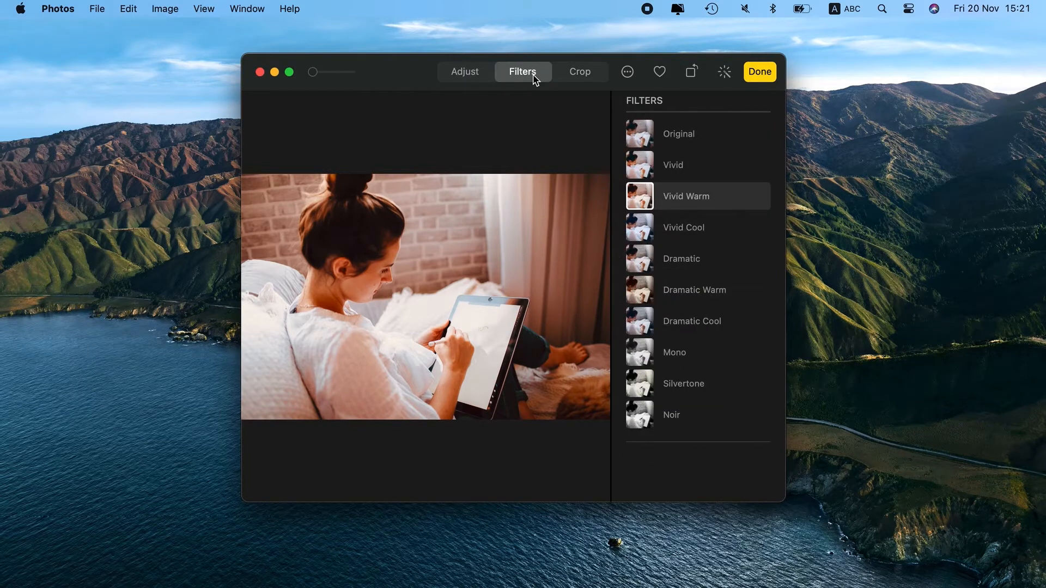
mouse_move(646, 198)
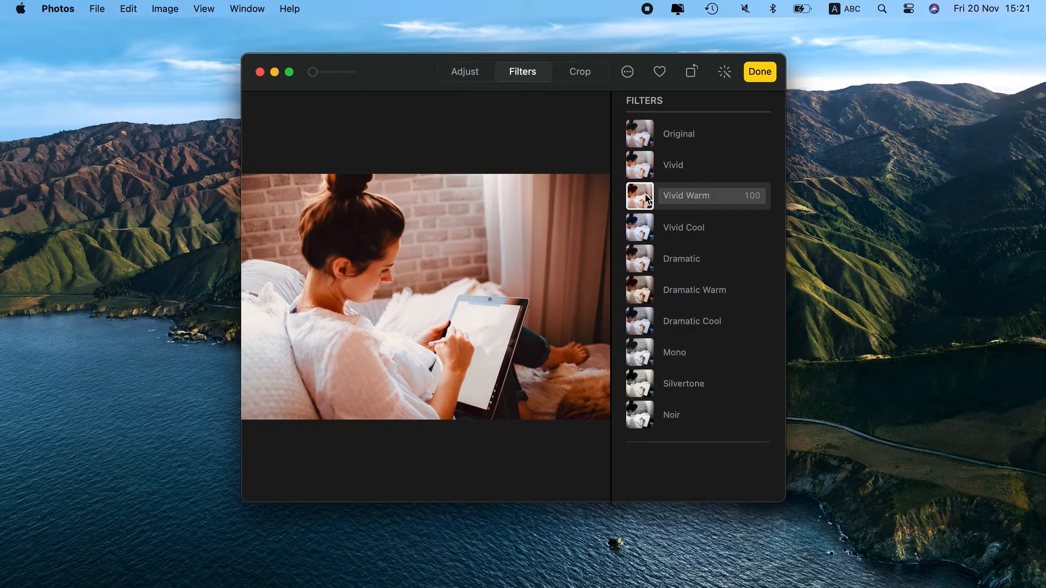
click(647, 136)
click(648, 161)
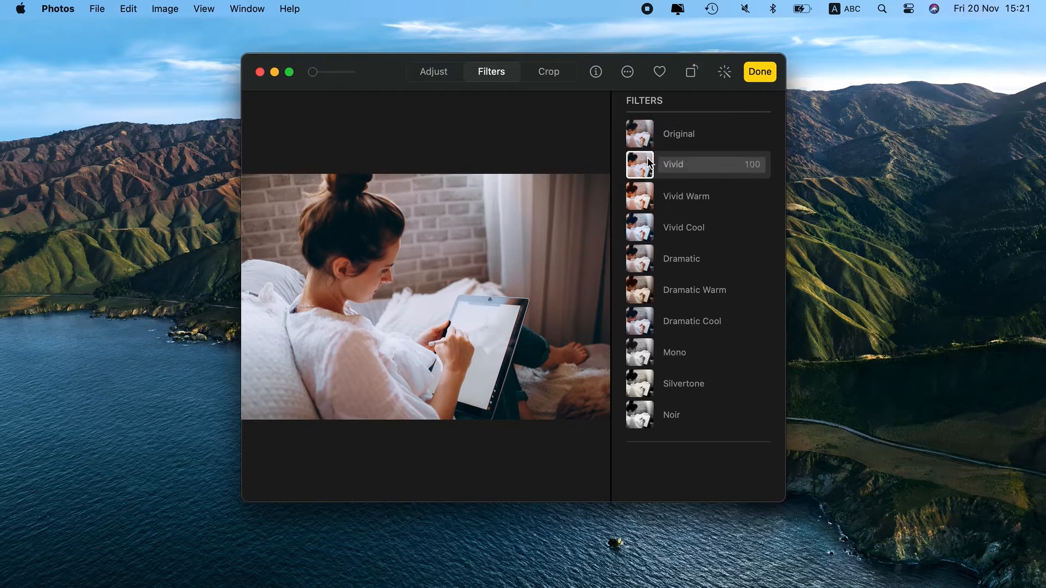
drag(747, 167, 773, 167)
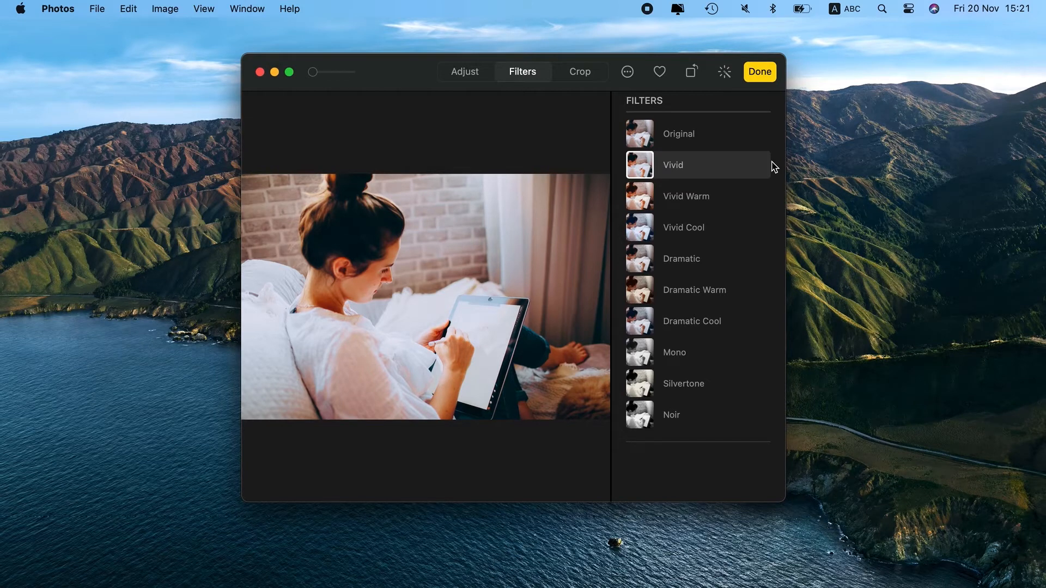
Step: Crop off the photo's right edge, tilt it by about 2 degrees, and finish editing
click(585, 82)
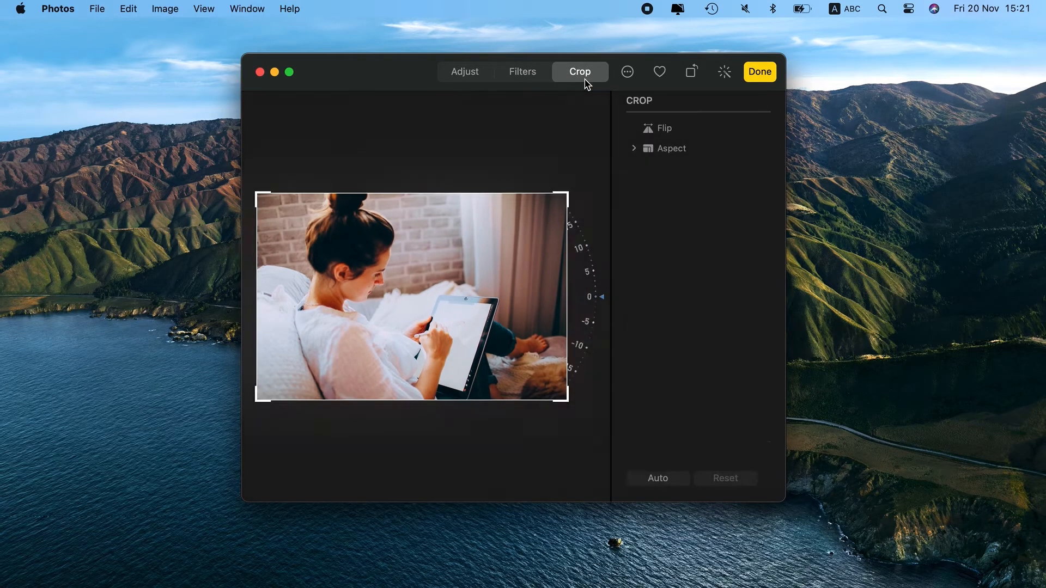
drag(568, 401, 510, 399)
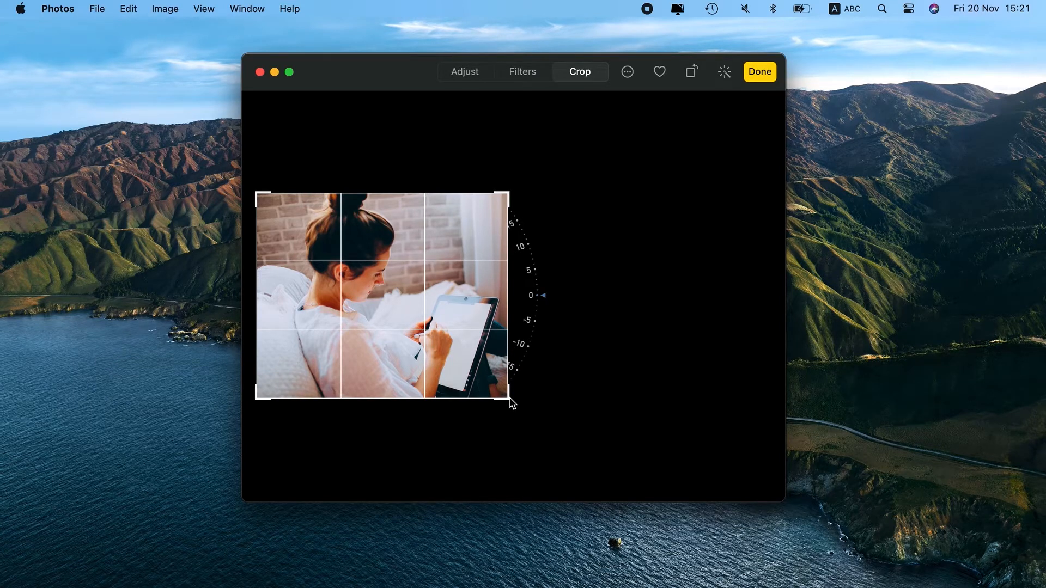
drag(536, 300, 535, 326)
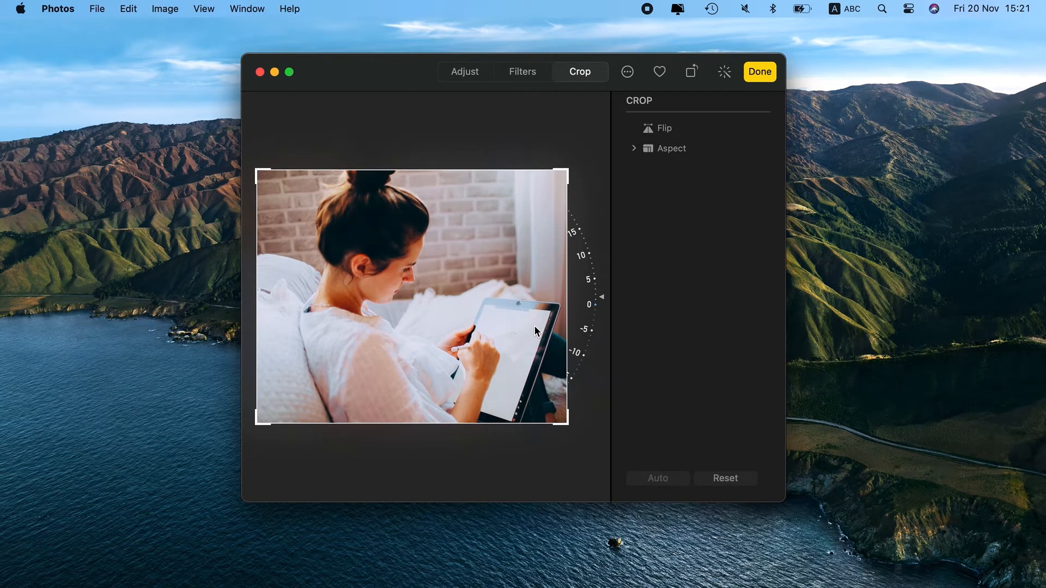
click(753, 73)
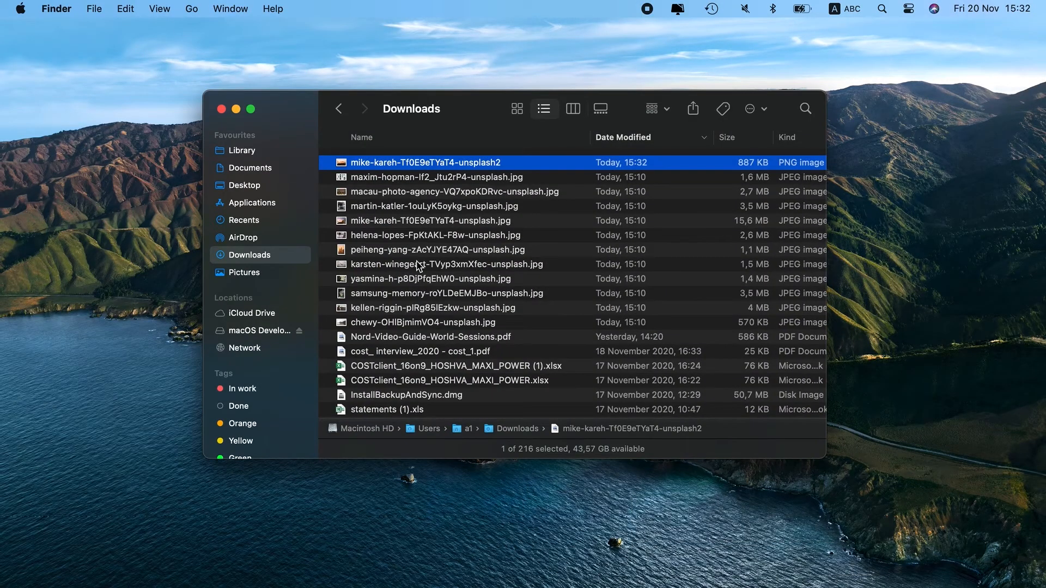
Step: Open the selected sunset PNG from Finder's Downloads folder in Preview and slightly lower its contrast
key(space)
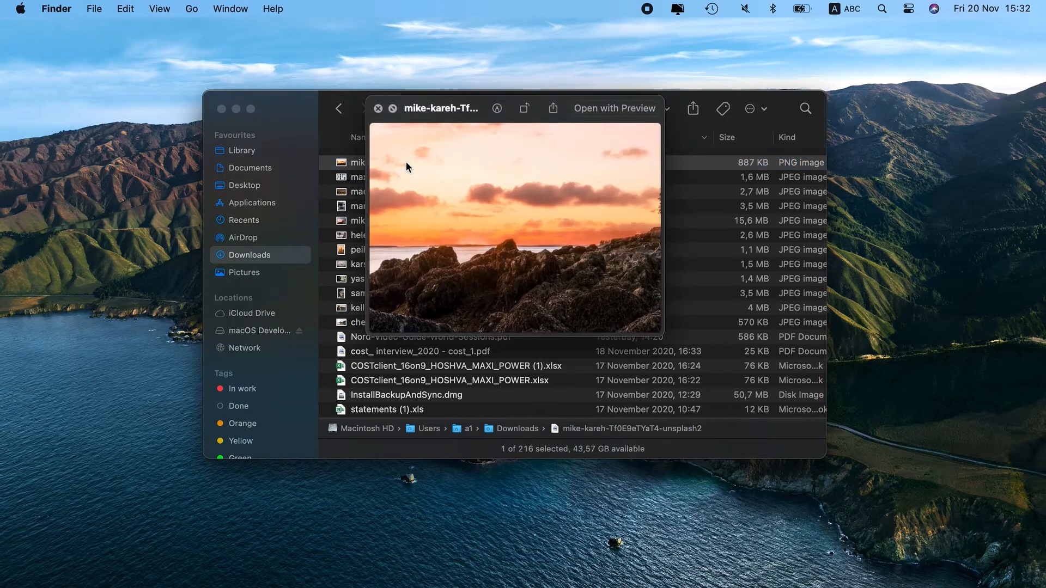
click(621, 112)
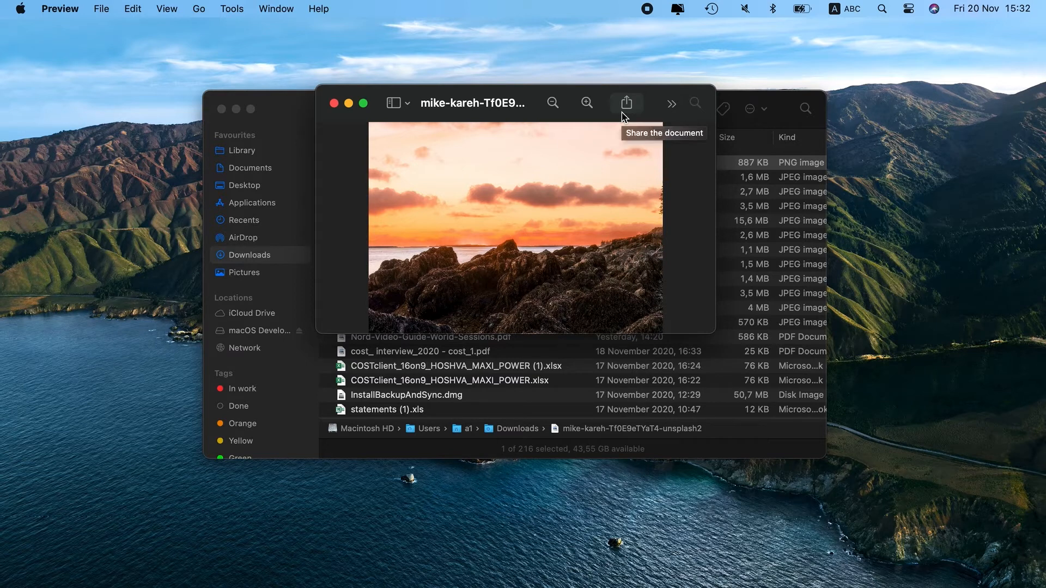
click(238, 9)
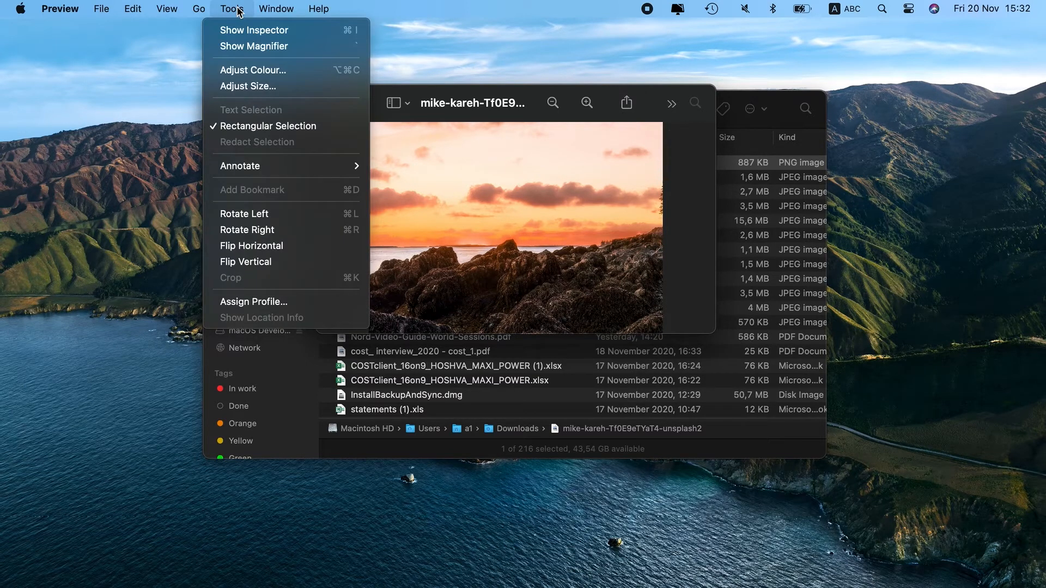
click(243, 72)
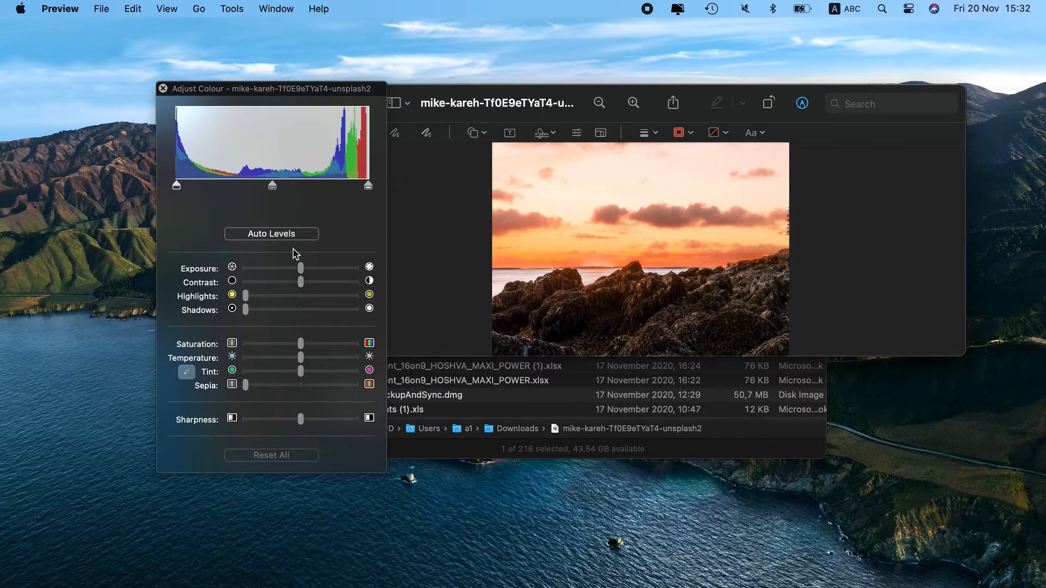
drag(301, 269, 285, 283)
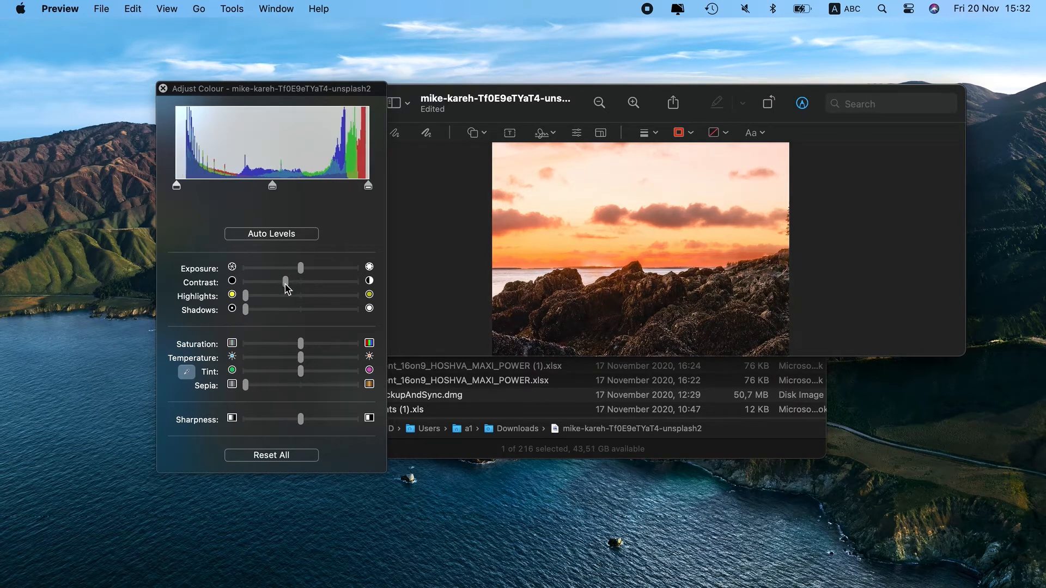
click(162, 88)
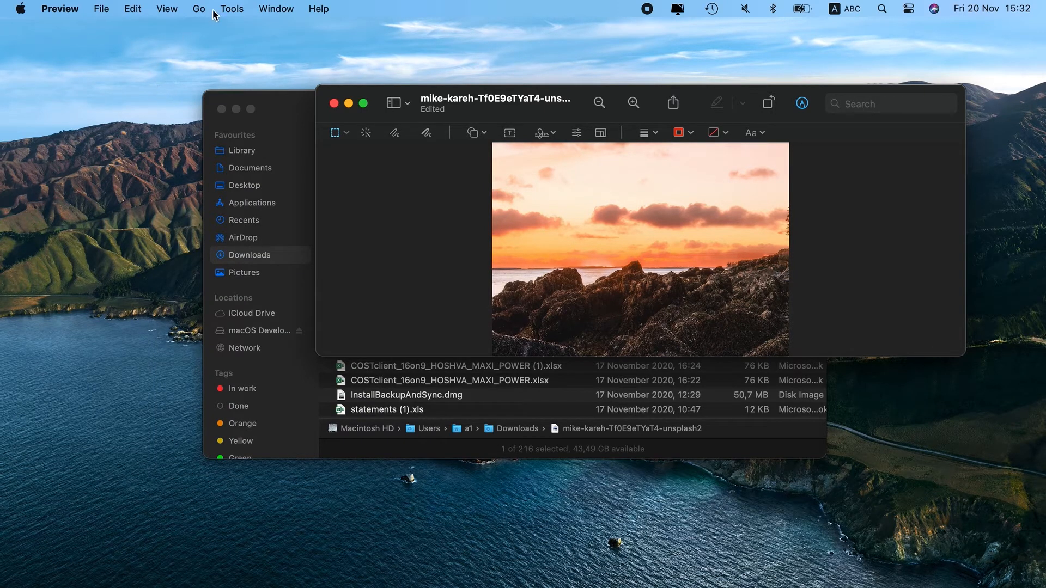
Step: Resize the image proportionally to a height of 9 cm
click(230, 9)
click(250, 87)
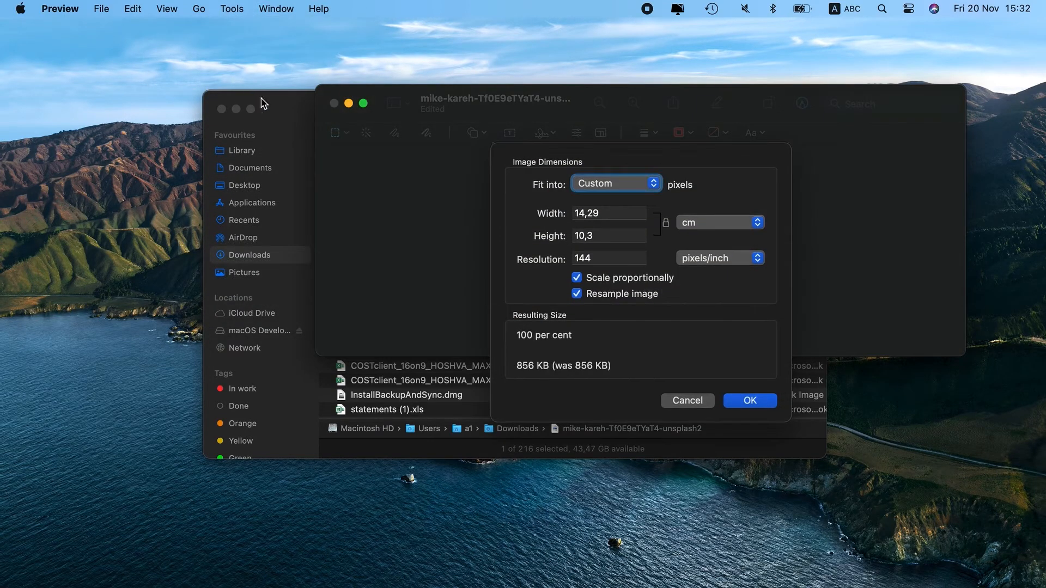
click(597, 236)
key(BackSpace)
key(BackSpace)
key(BackSpace)
key(BackSpace)
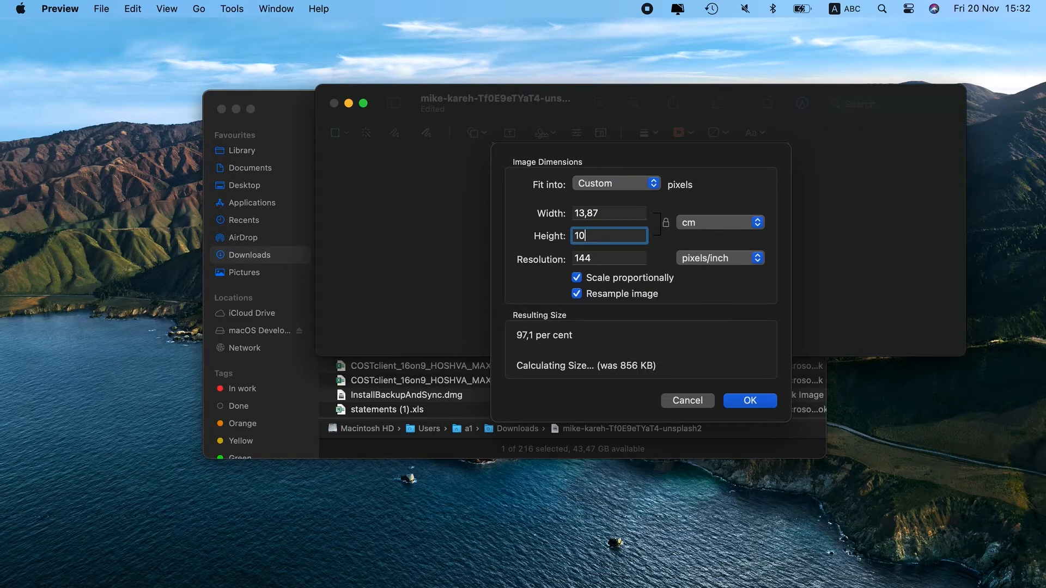
text(9)
click(743, 401)
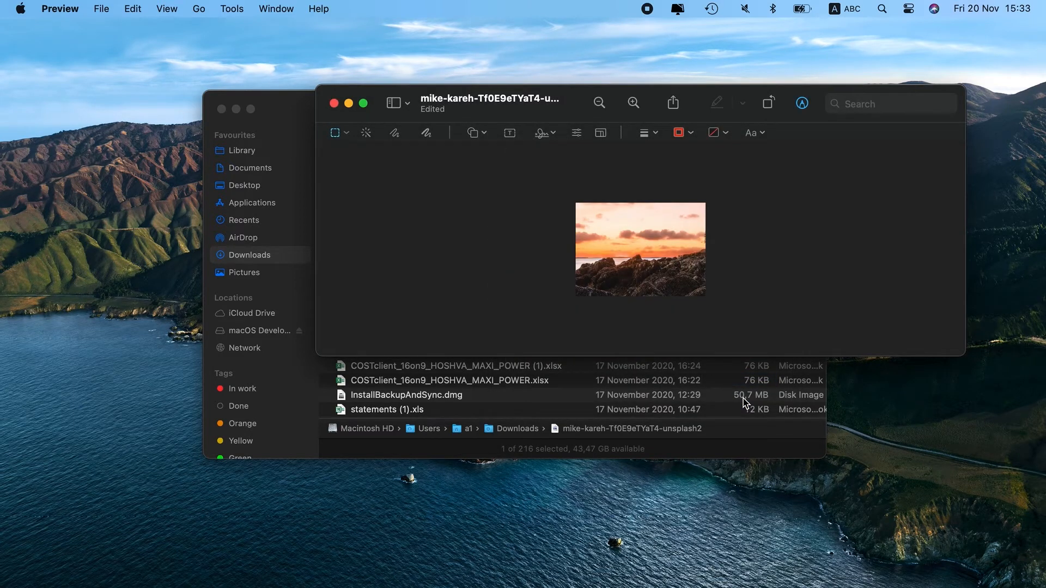
Step: Rotate the image through a full turn in four 90-degree steps
scroll(673, 244, up, 5)
scroll(673, 244, up, 2)
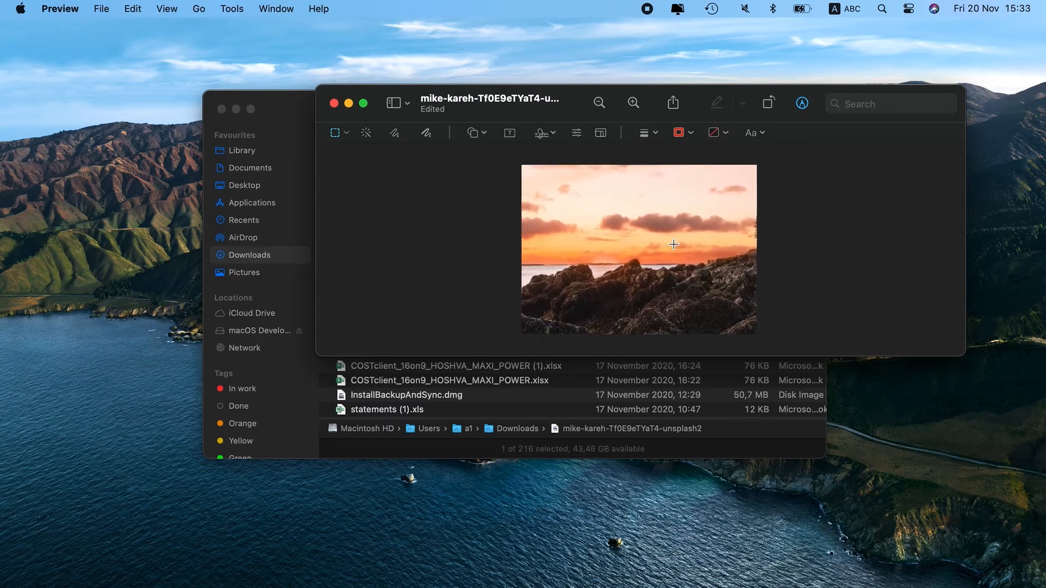
click(769, 103)
click(772, 103)
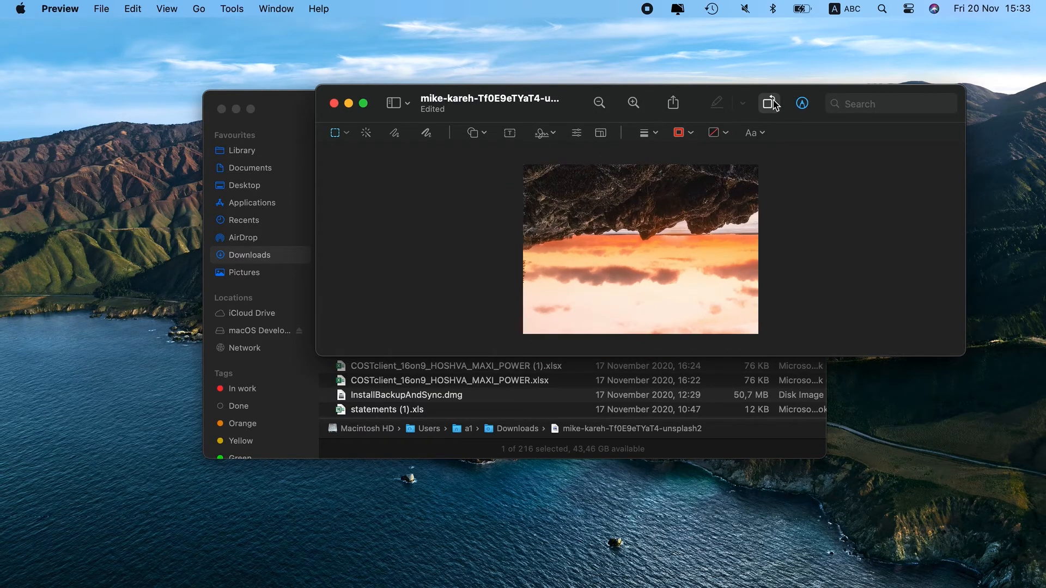
click(773, 103)
click(772, 103)
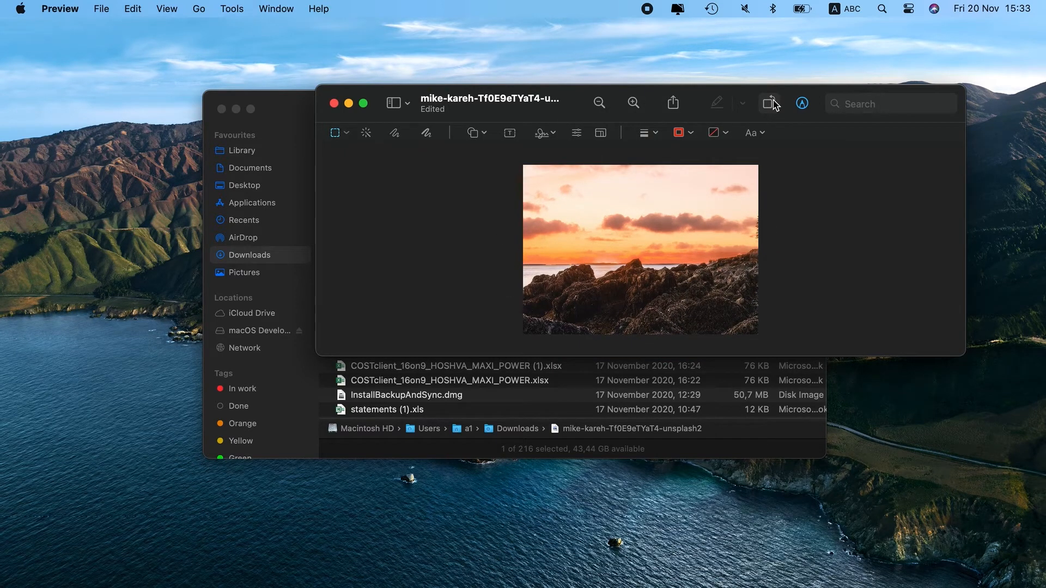
Step: Flip the image horizontally and crop it to a rectangle around the clouds, horizon and upper rocks
click(235, 9)
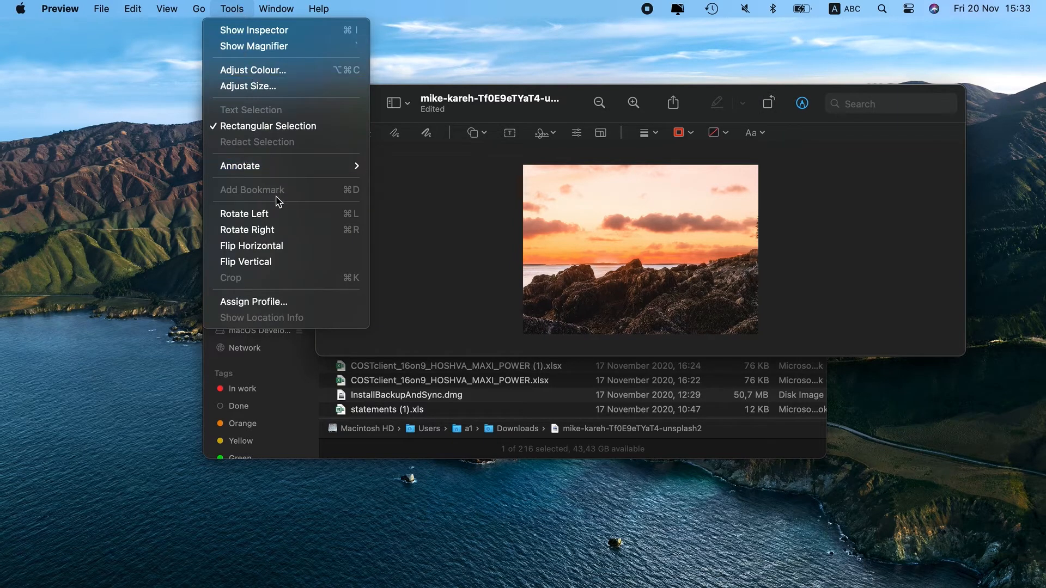
click(274, 246)
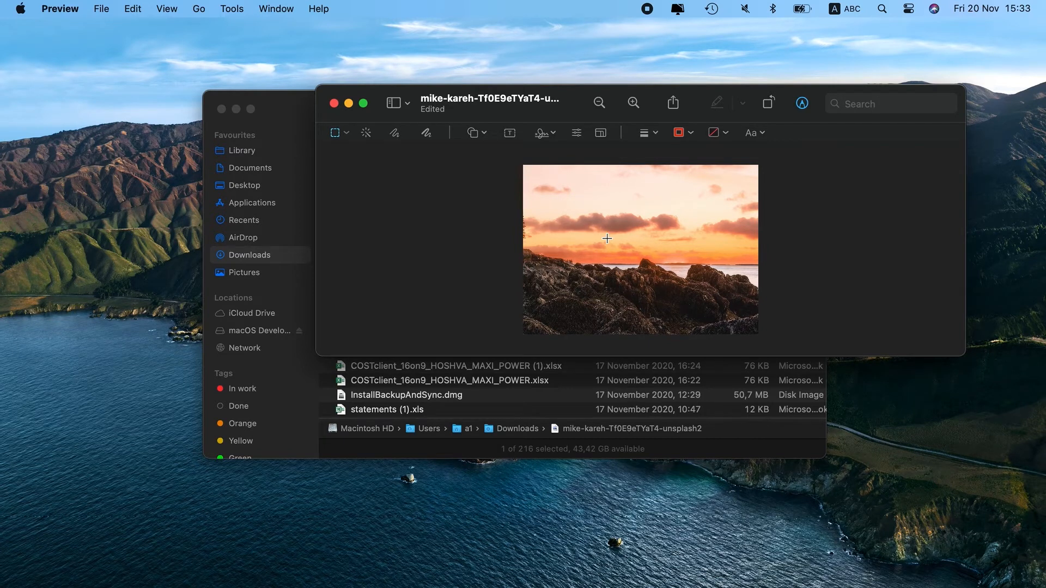
drag(542, 188, 736, 301)
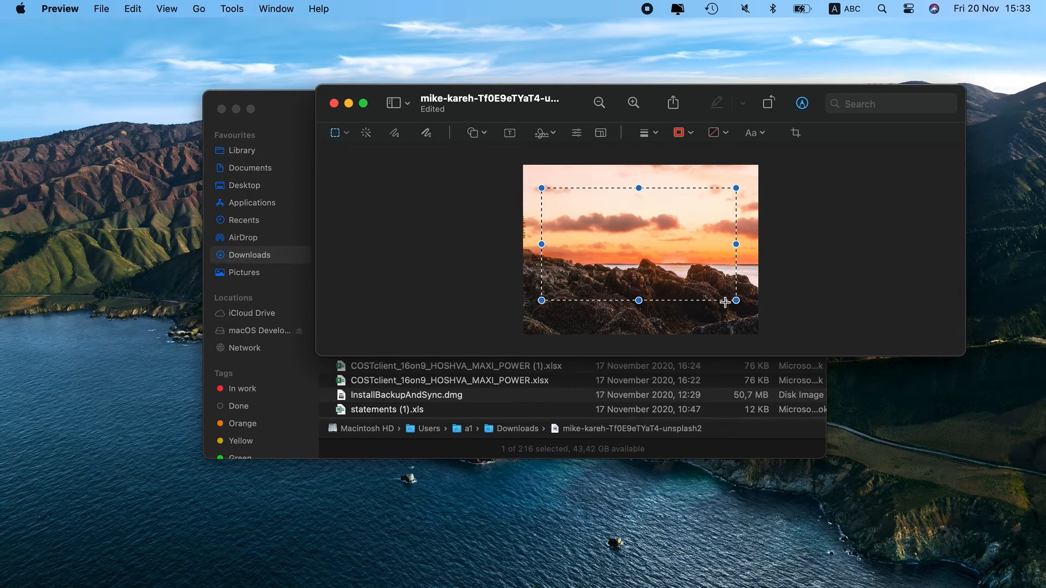
mouse_move(641, 299)
mouse_down()
mouse_move(639, 314)
mouse_move(639, 290)
mouse_up()
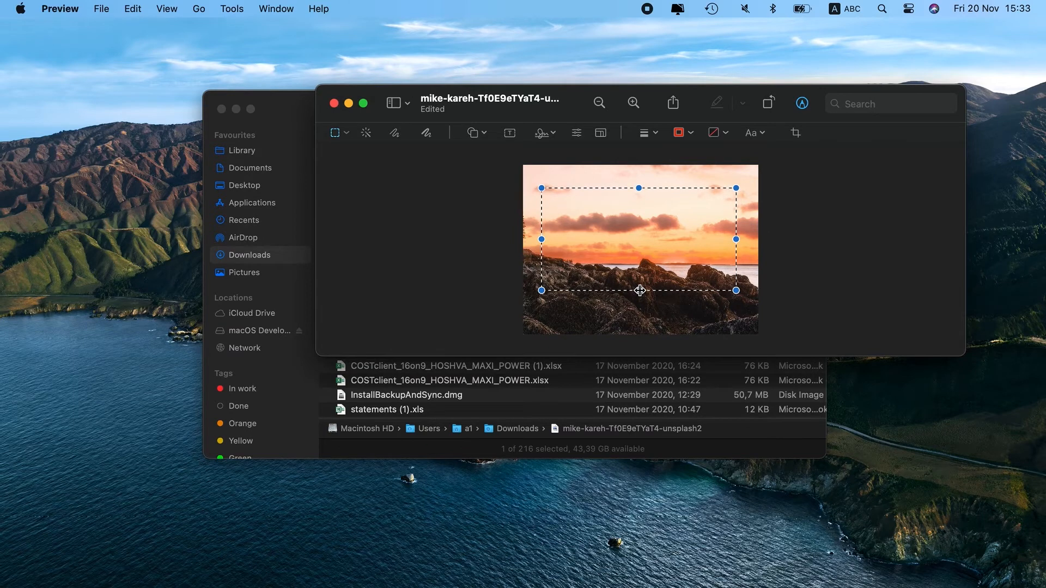
click(231, 9)
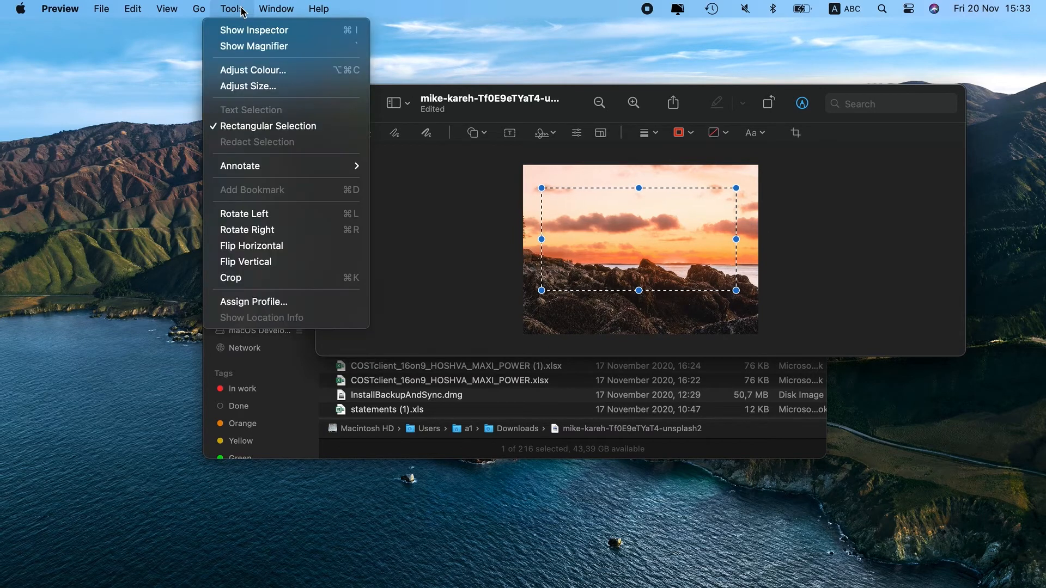
click(264, 282)
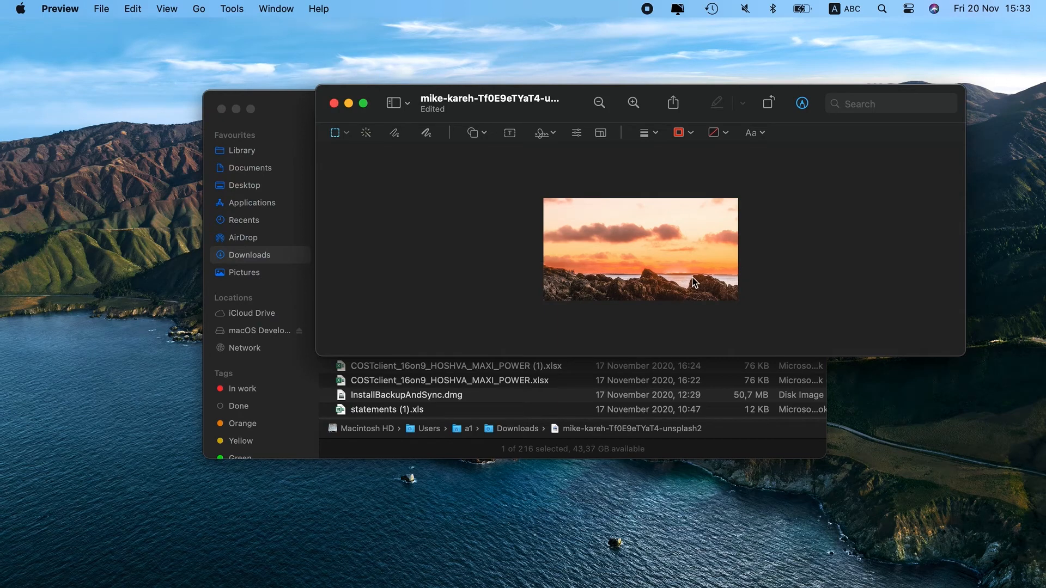
scroll(691, 241, up, 3)
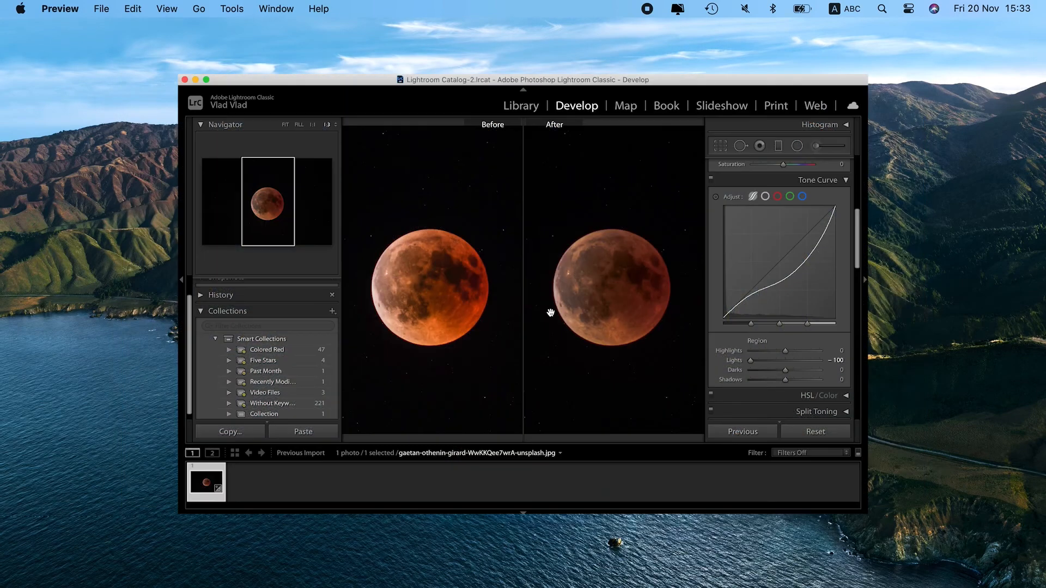
Step: In Lightroom Classic, raise the moon photo's tone curve Lights to +87, set Vibrance and Saturation to −100, and leave the before/after comparison
drag(791, 269, 743, 224)
scroll(791, 206, up, 1)
scroll(792, 205, up, 2)
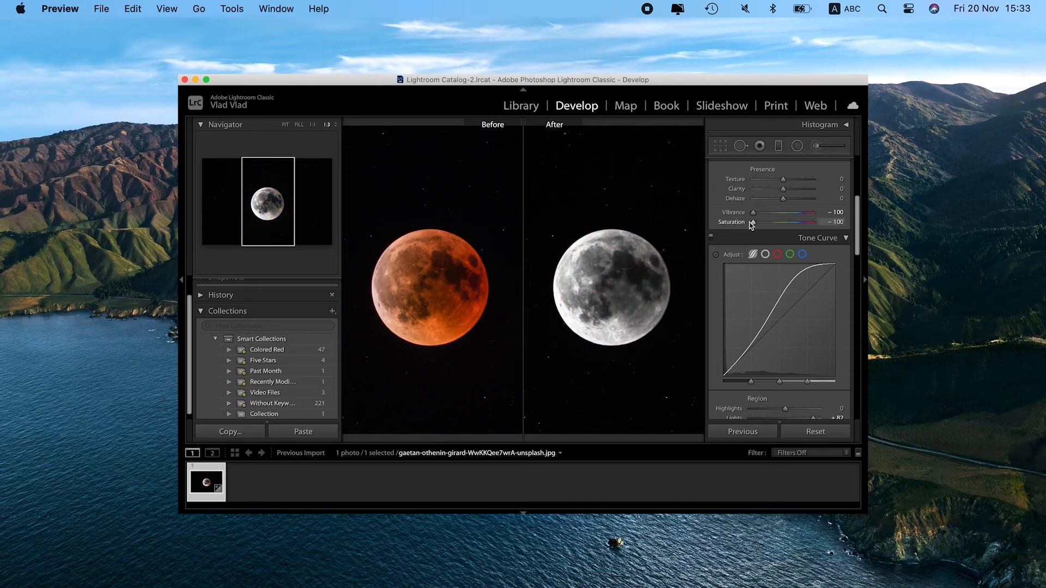
key(y)
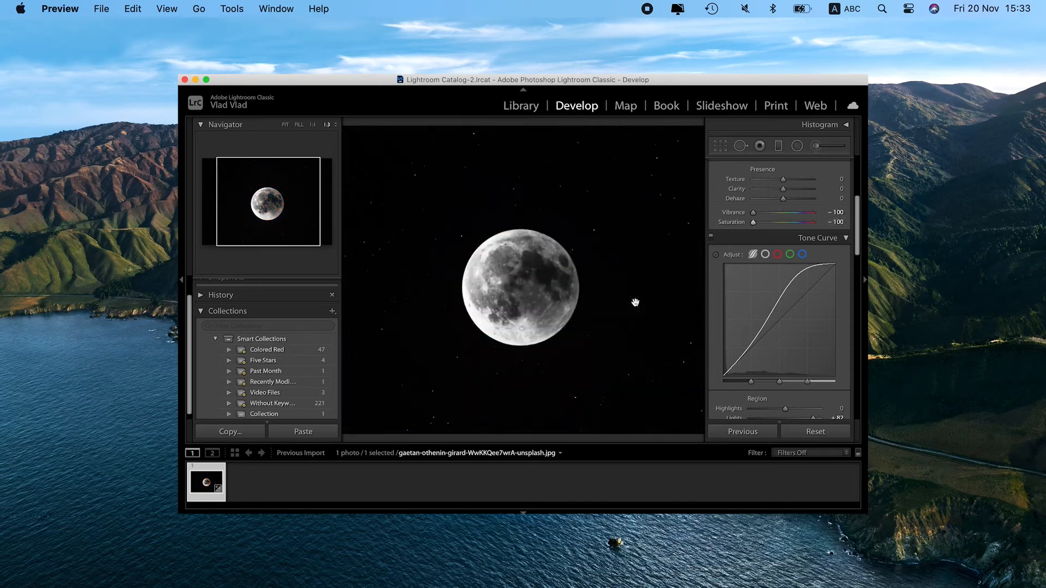